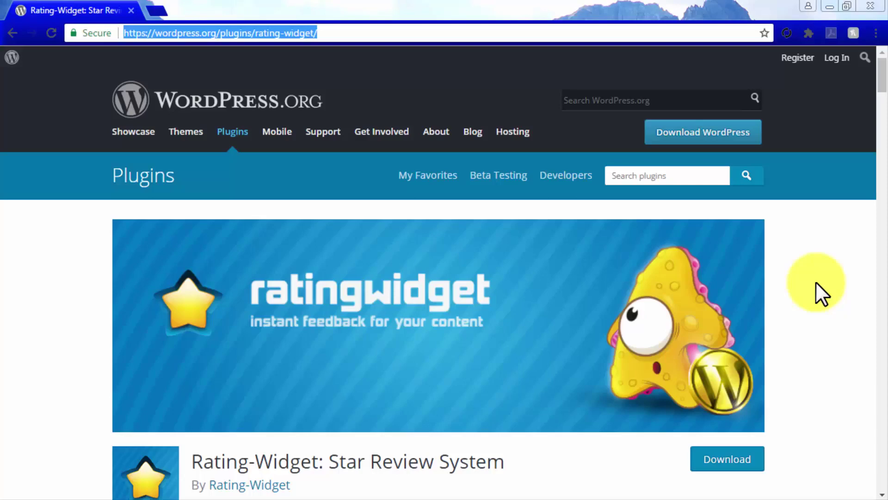
scroll(816, 281, "down", 2)
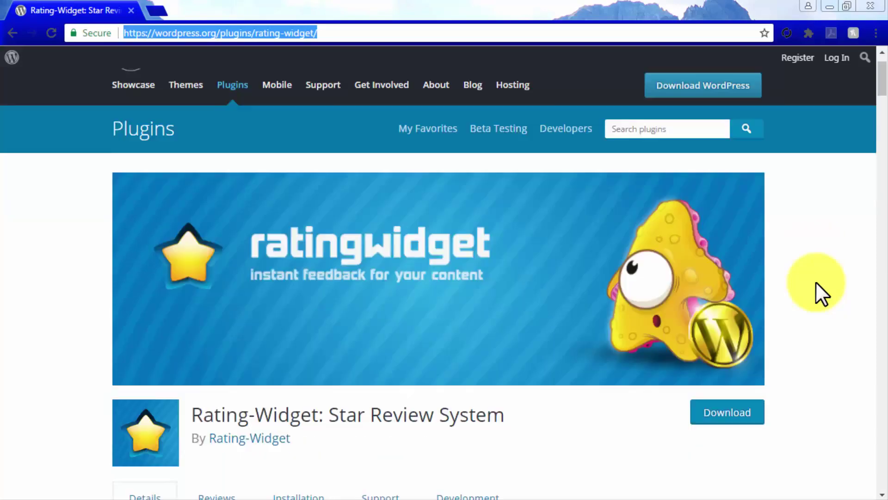
scroll(816, 281, "down", 2)
scroll(815, 281, "down", 2)
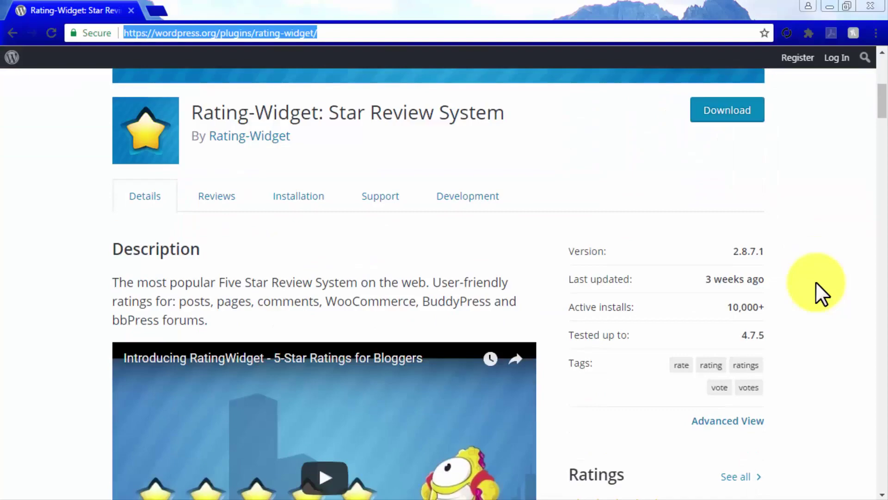
scroll(816, 281, "down", 3)
scroll(816, 282, "down", 3)
scroll(815, 282, "down", 3)
scroll(816, 281, "down", 2)
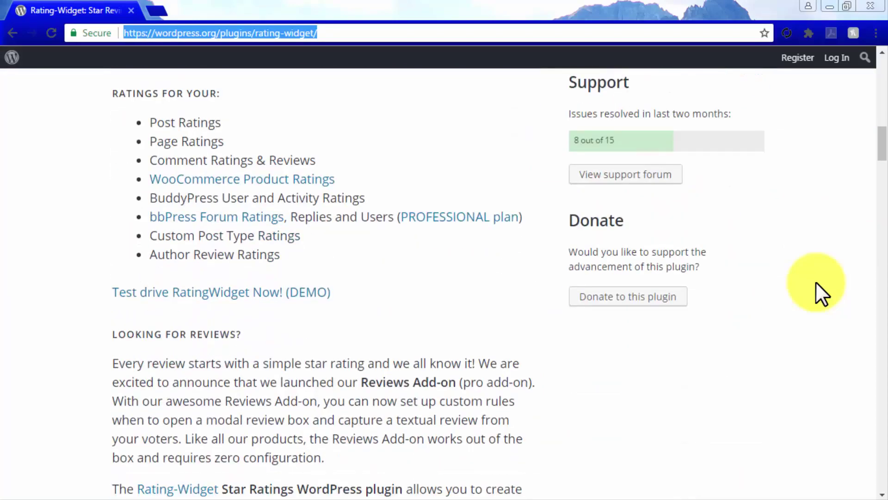
scroll(815, 281, "up", 2)
scroll(816, 281, "up", 2)
scroll(815, 281, "up", 2)
scroll(815, 281, "up", 2)
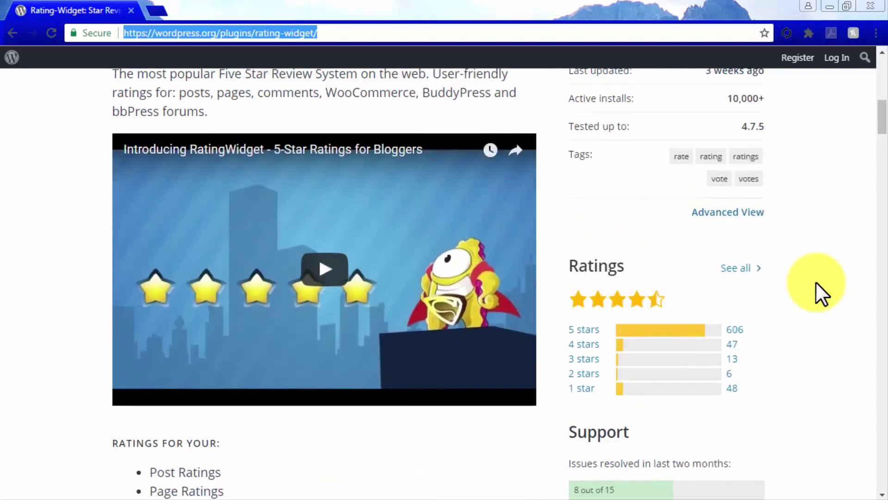
scroll(815, 281, "up", 4)
- Download the Rating-Widget plugin from its WordPress.org directory page
left_click(728, 111)
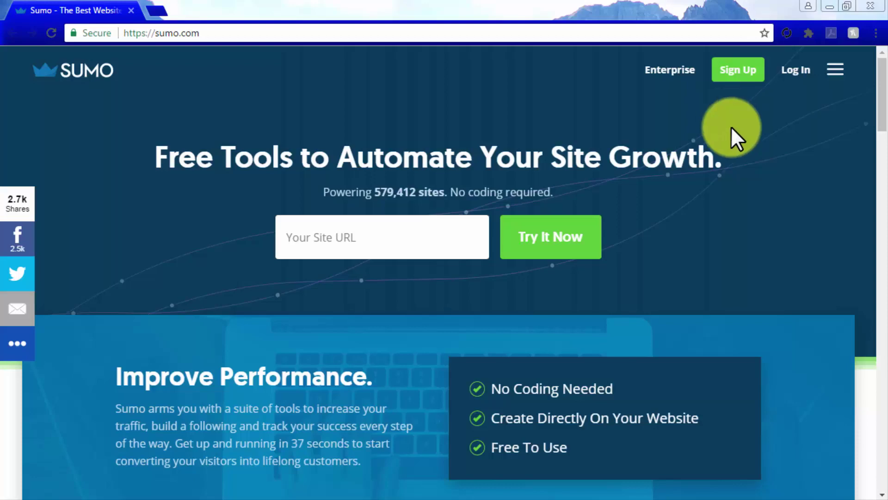
scroll(792, 262, "down", 2)
scroll(792, 263, "down", 4)
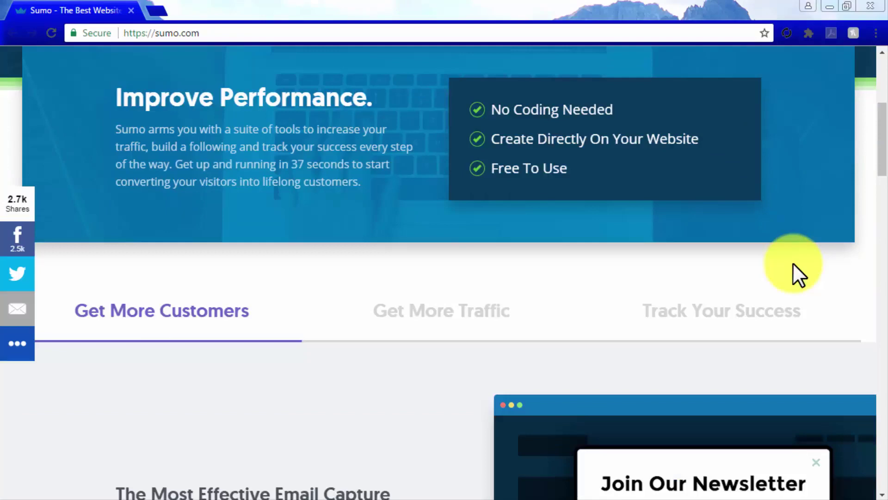
scroll(792, 262, "down", 3)
scroll(793, 262, "down", 2)
scroll(793, 262, "down", 2)
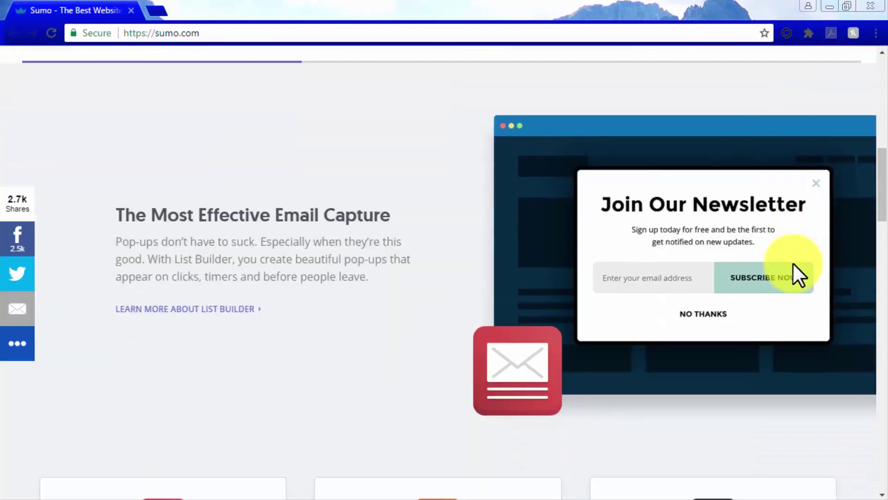
scroll(793, 262, "down", 3)
scroll(793, 262, "down", 2)
scroll(793, 263, "down", 2)
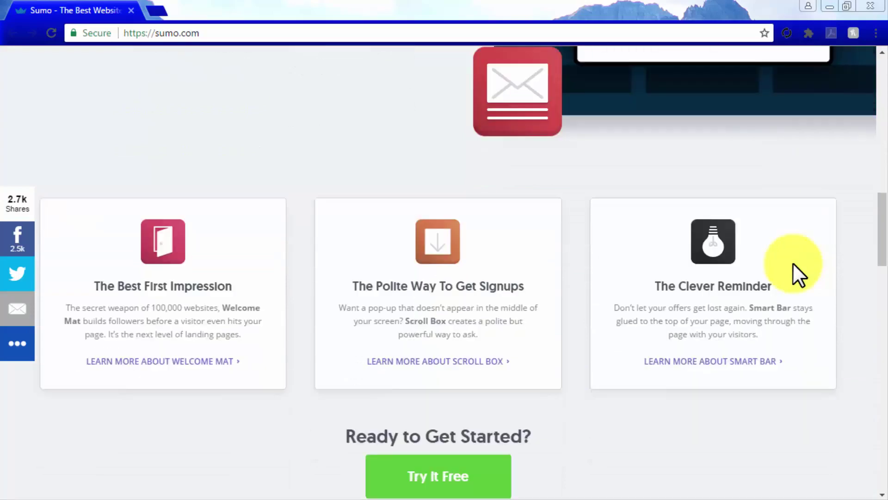
scroll(793, 263, "down", 2)
scroll(794, 264, "down", 3)
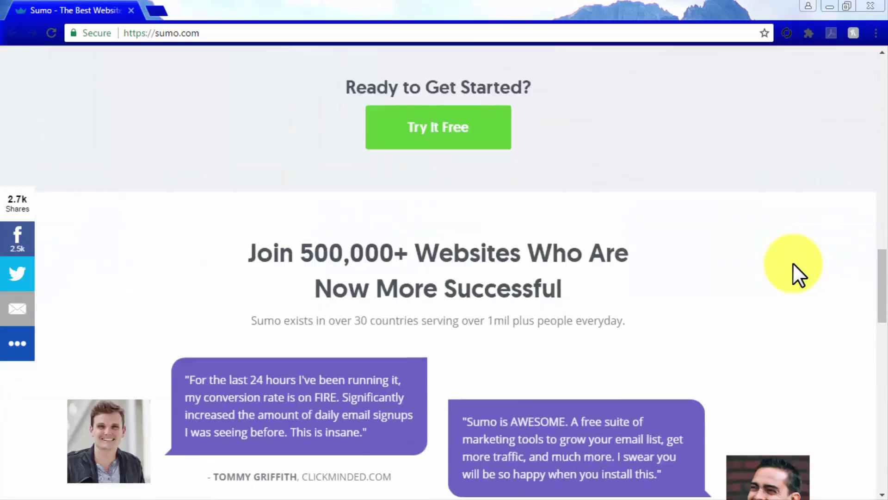
scroll(793, 263, "down", 2)
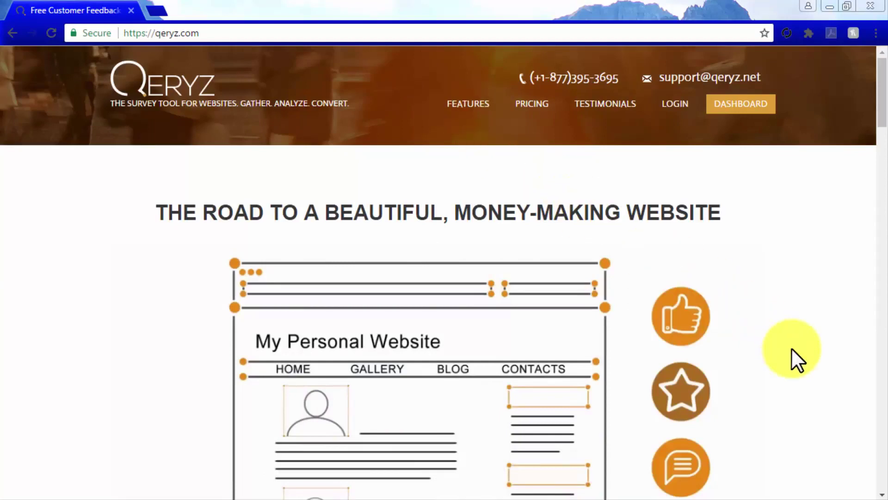
scroll(791, 349, "down", 3)
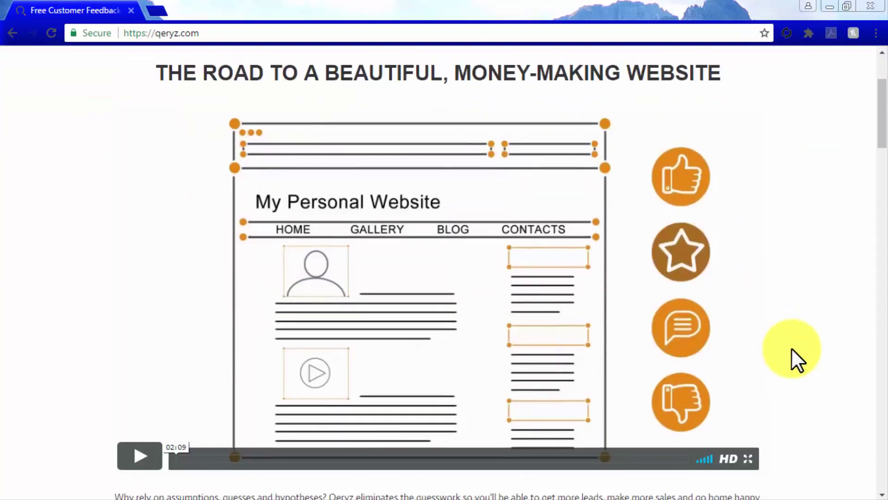
scroll(792, 349, "down", 2)
scroll(792, 347, "down", 3)
scroll(791, 348, "down", 2)
scroll(792, 348, "down", 2)
scroll(792, 347, "down", 3)
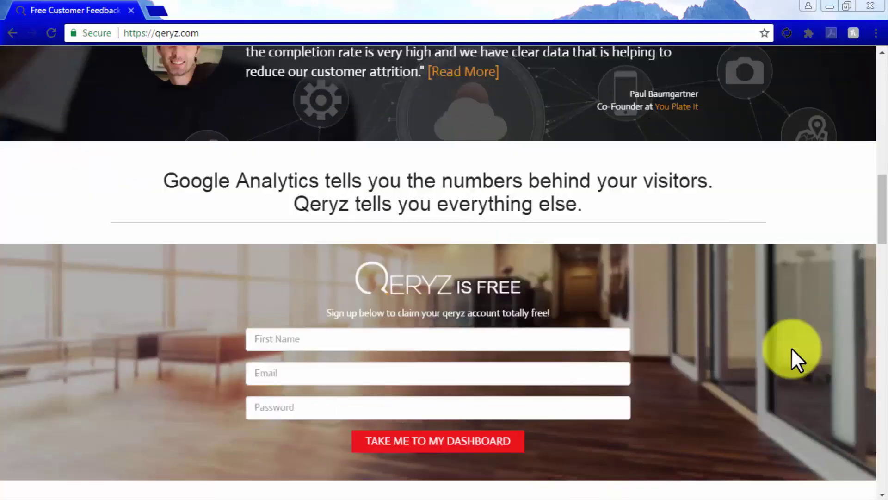
scroll(792, 348, "down", 1)
scroll(791, 348, "down", 2)
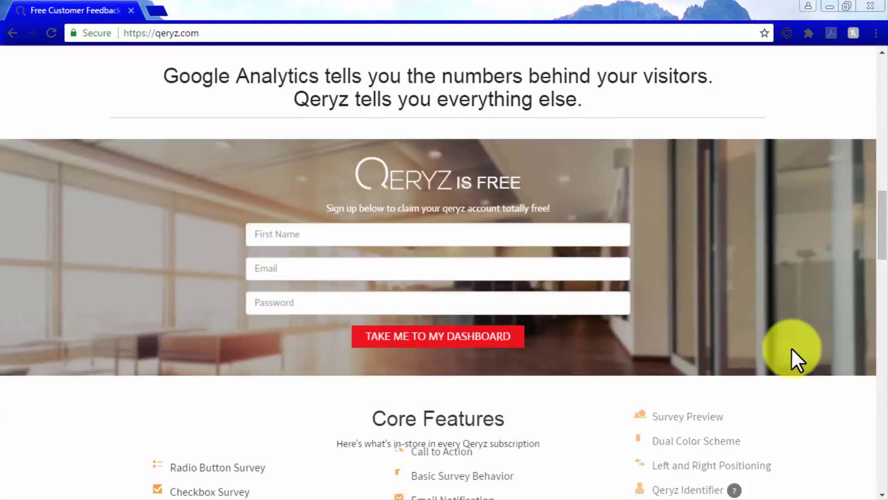
scroll(791, 348, "down", 3)
scroll(792, 348, "down", 1)
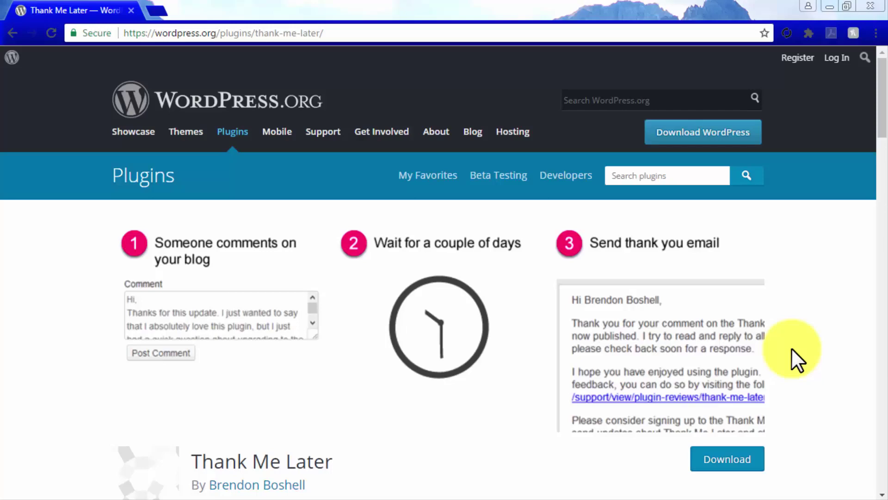
scroll(792, 348, "down", 4)
scroll(791, 348, "down", 4)
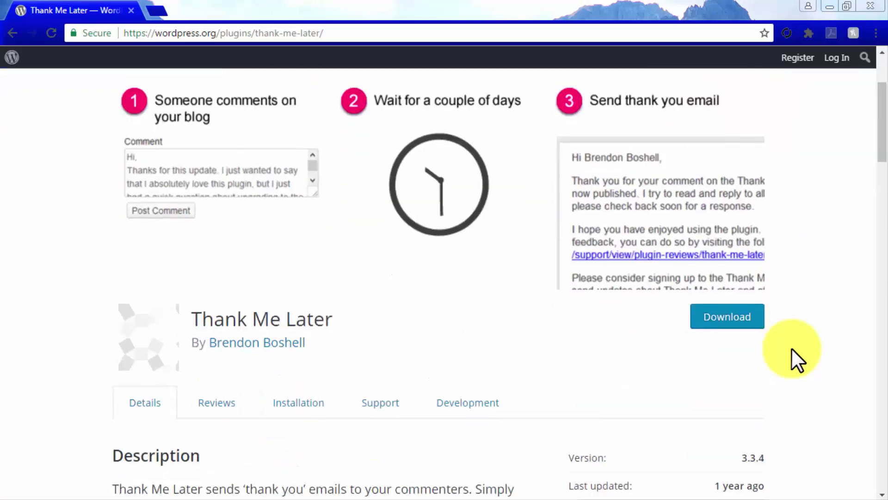
scroll(791, 348, "down", 1)
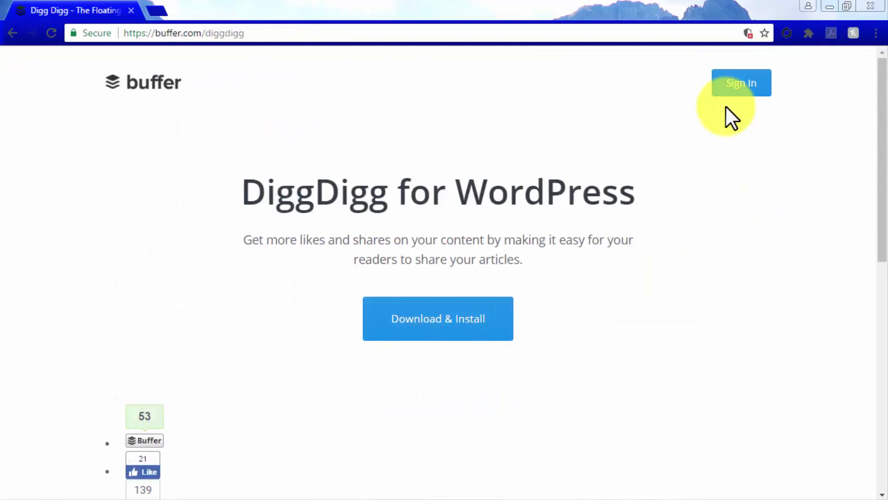
scroll(726, 106, "down", 1)
scroll(726, 107, "down", 1)
scroll(726, 106, "down", 1)
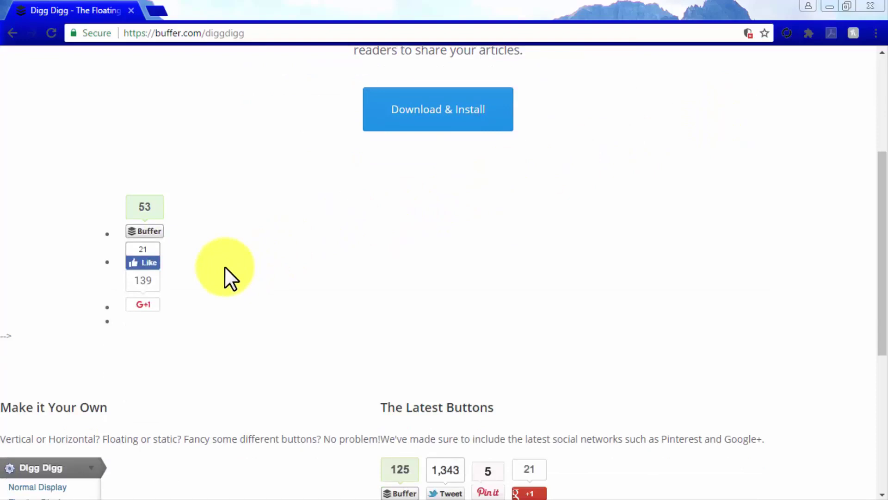
scroll(601, 465, "down", 1)
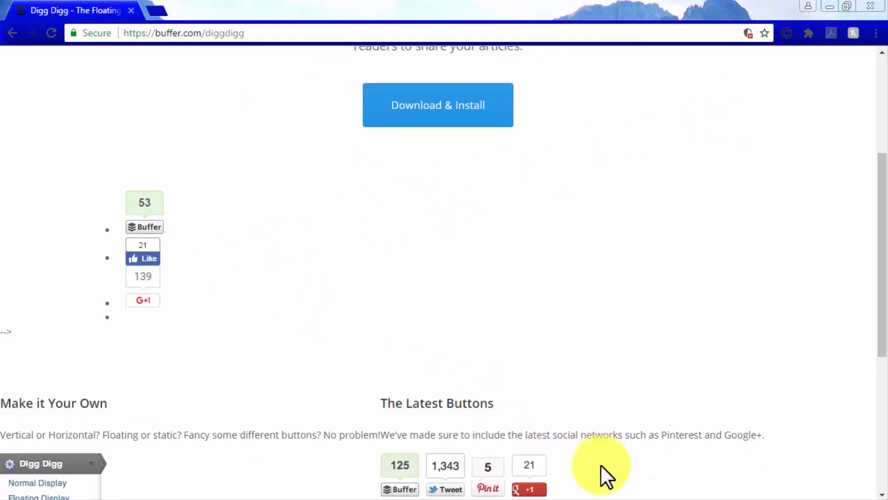
scroll(601, 465, "down", 1)
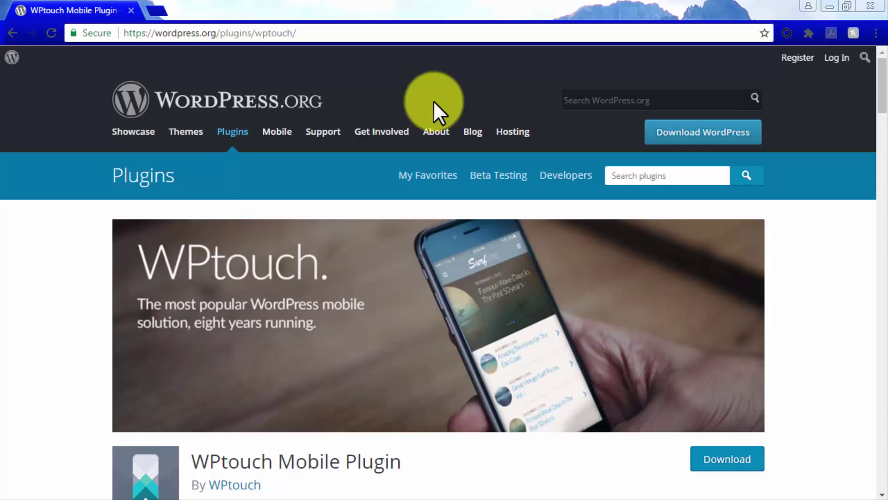
scroll(830, 102, "down", 2)
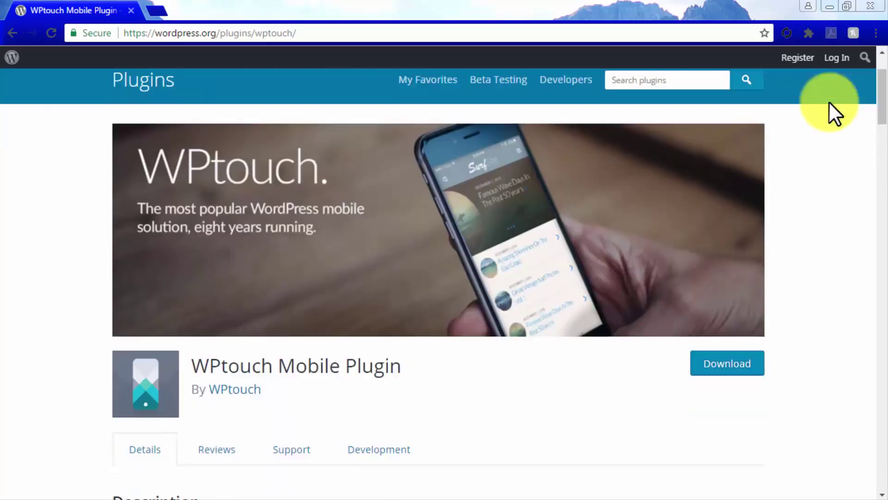
scroll(829, 102, "down", 4)
scroll(829, 102, "down", 2)
scroll(830, 103, "down", 1)
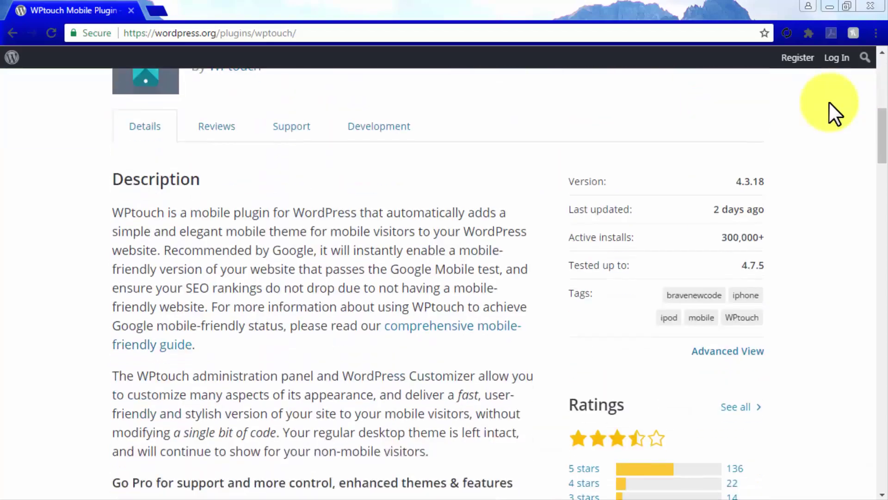
scroll(829, 102, "down", 4)
scroll(829, 102, "down", 4)
scroll(829, 102, "down", 3)
scroll(829, 102, "down", 2)
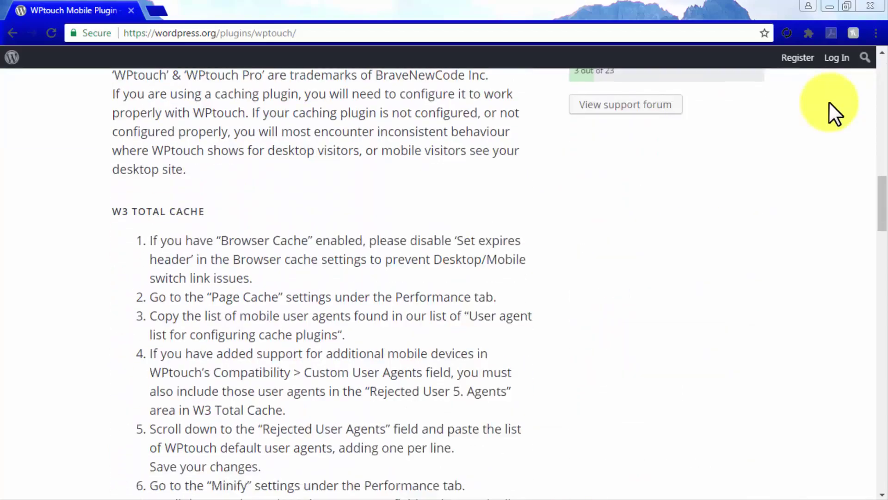
scroll(829, 102, "down", 3)
scroll(830, 102, "down", 1)
scroll(829, 102, "up", 3)
scroll(829, 102, "up", 4)
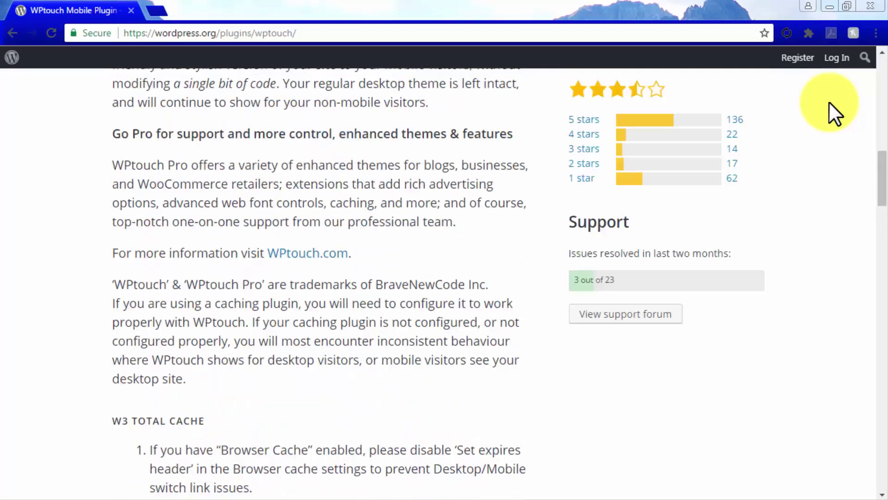
scroll(829, 102, "up", 2)
scroll(829, 102, "up", 2)
scroll(830, 102, "up", 3)
scroll(830, 102, "up", 3)
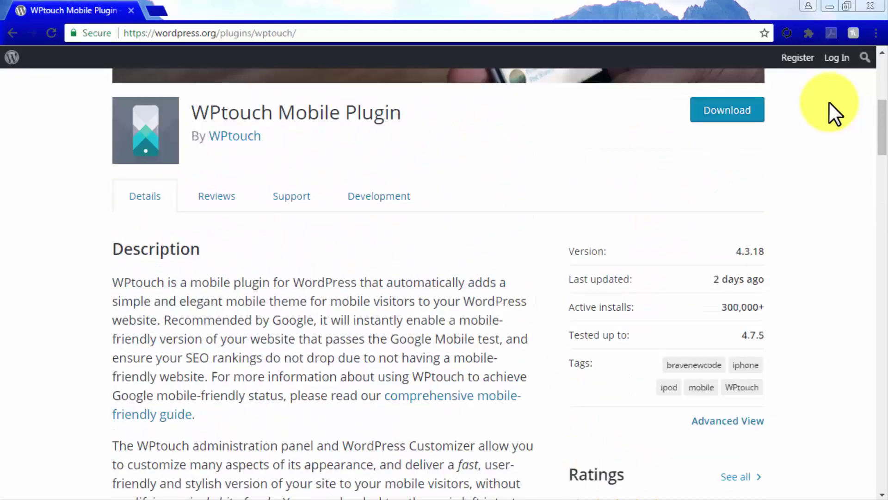